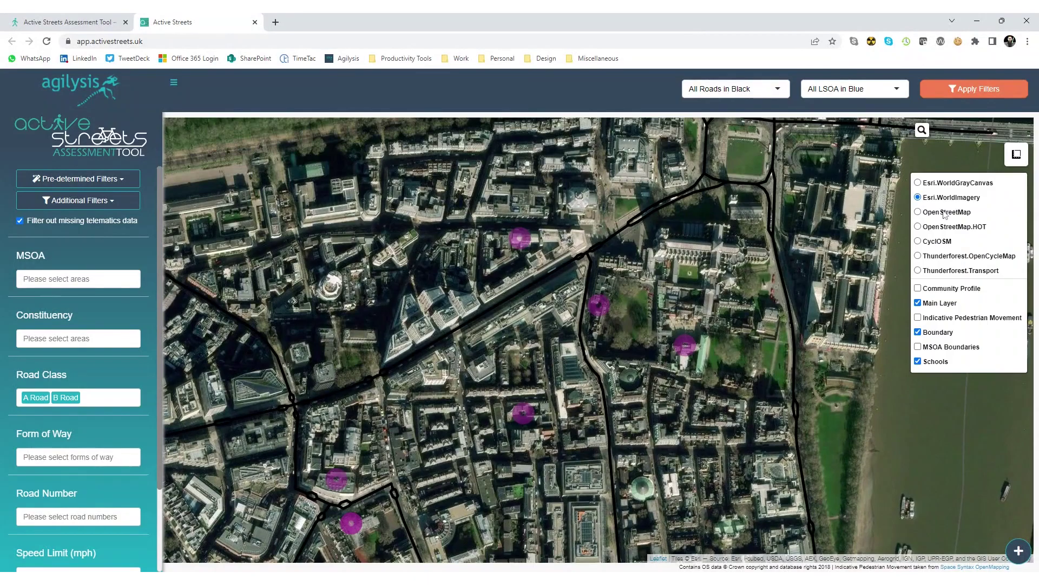
Hide the Schools layer and show the full road network on the Esri.WorldGrayCanvas base map
click(945, 214)
mouse_move(1015, 195)
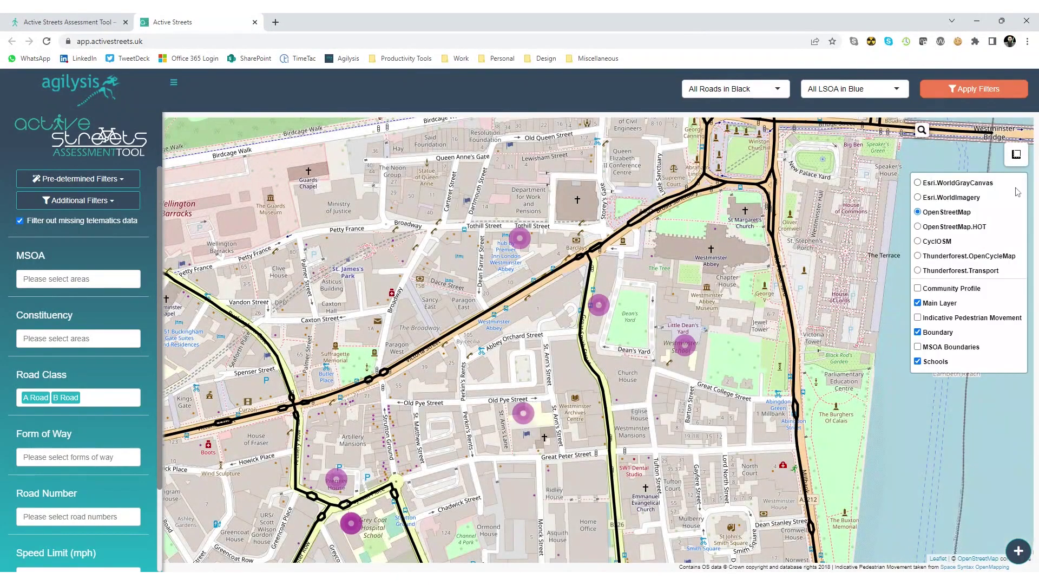
click(936, 363)
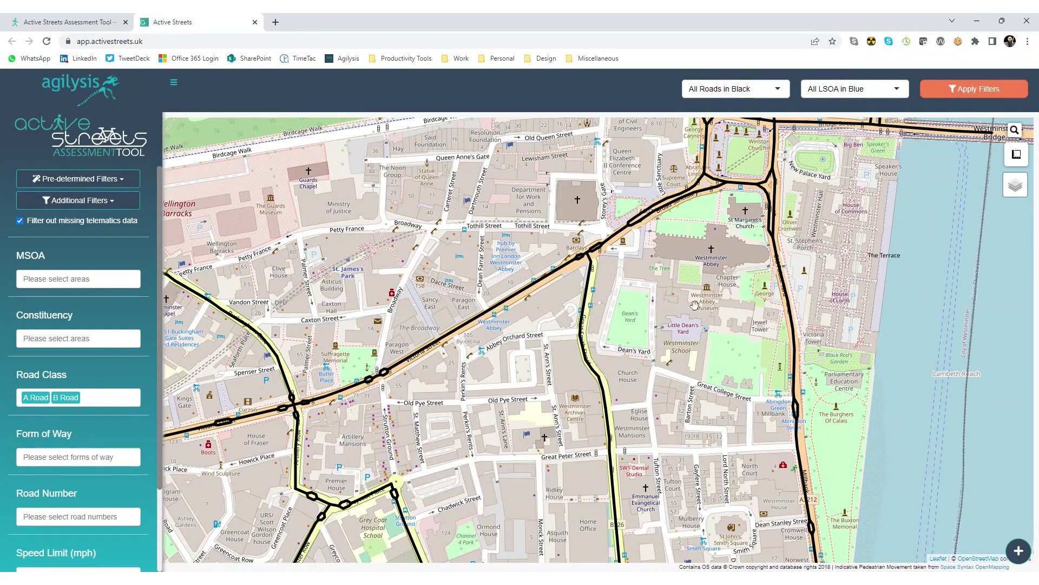
scroll(695, 308, down, 4)
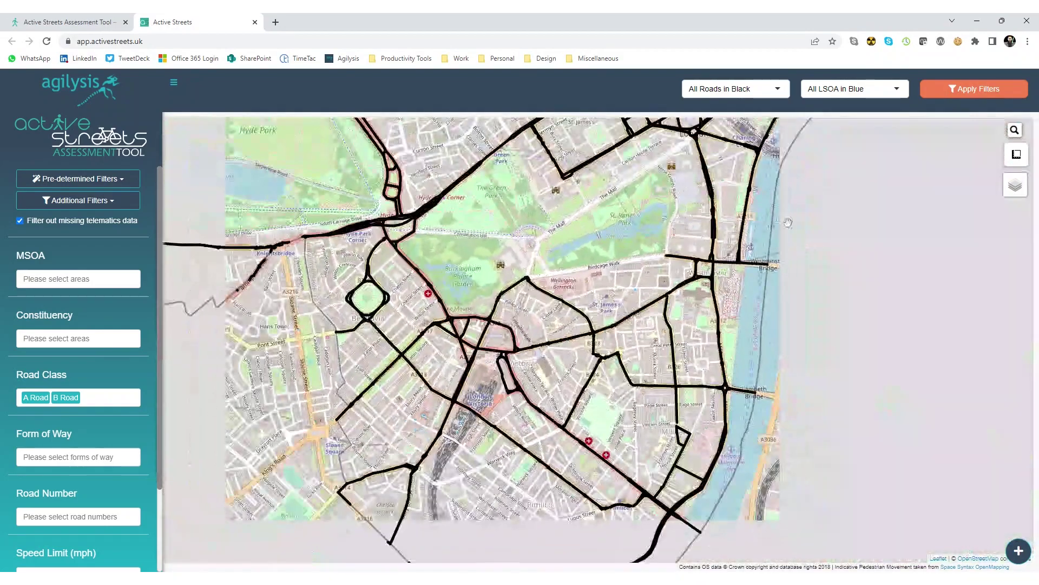
mouse_move(1010, 203)
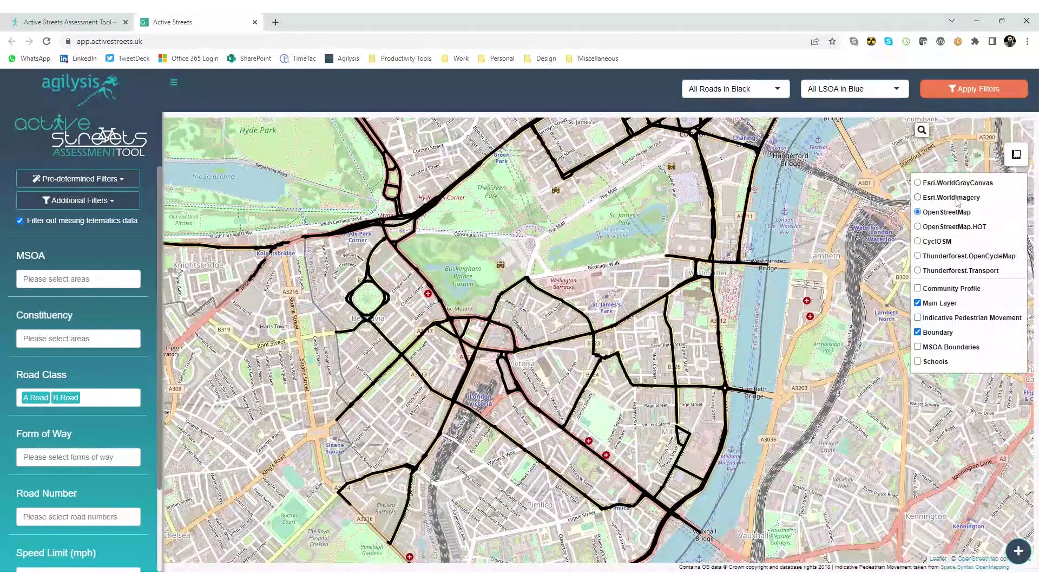
click(946, 184)
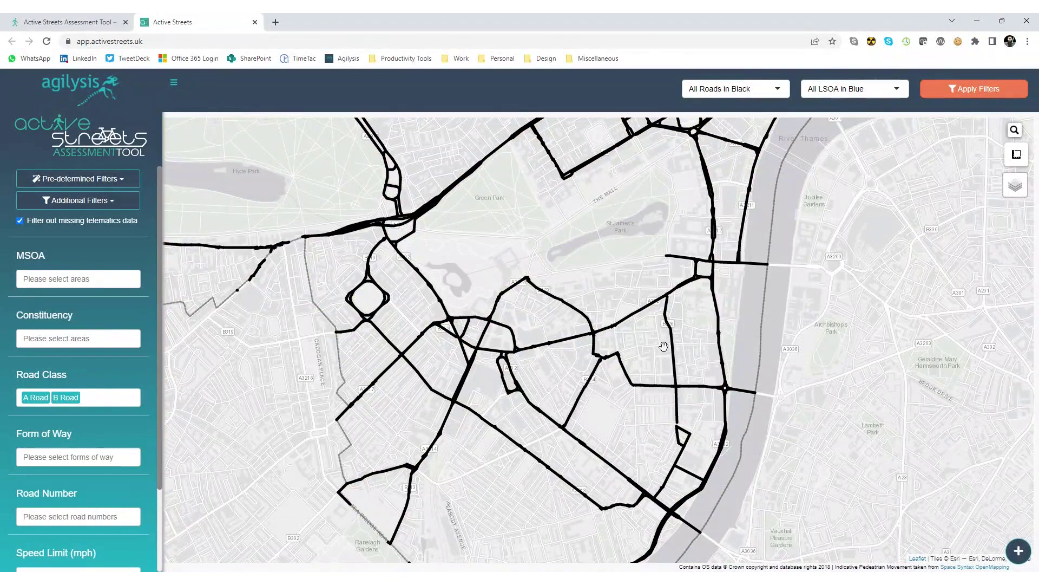
scroll(664, 346, down, 3)
scroll(679, 447, up, 1)
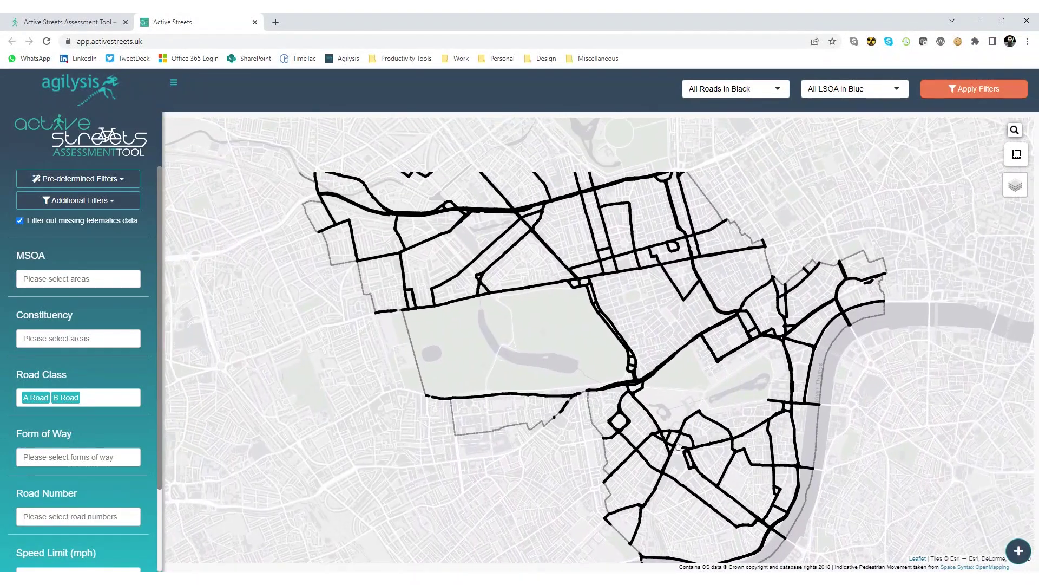
Browse the MSOA and Constituency lists, leaving both unselected
drag(678, 447, 691, 507)
click(79, 279)
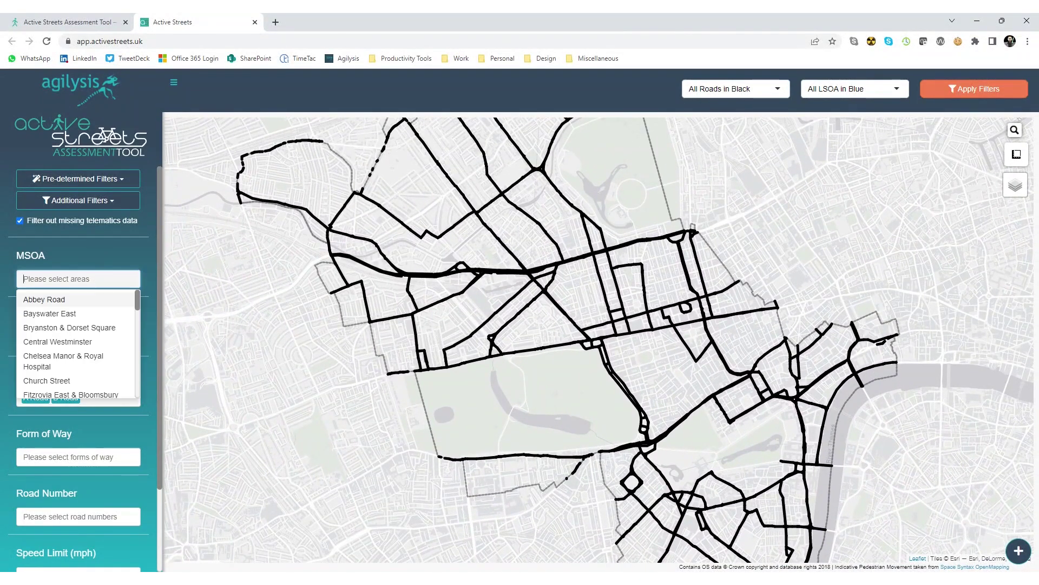
drag(137, 302, 136, 324)
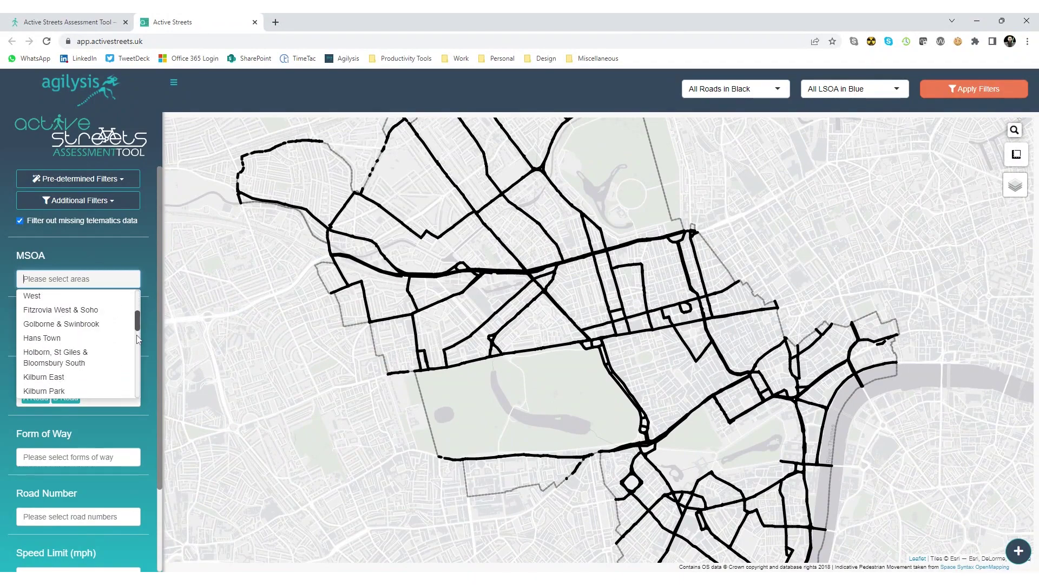
scroll(140, 340, down, 3)
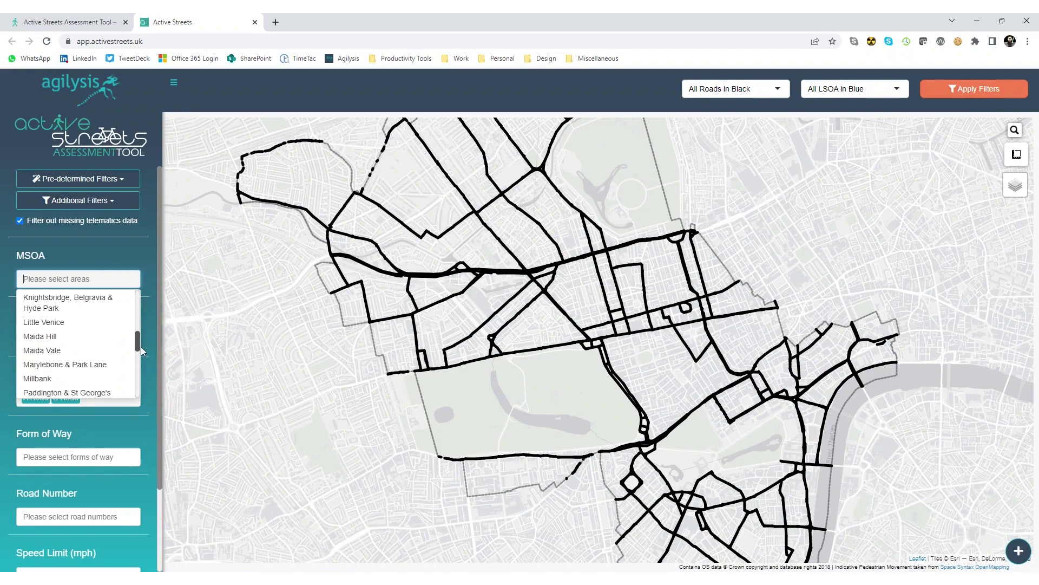
drag(141, 347, 141, 310)
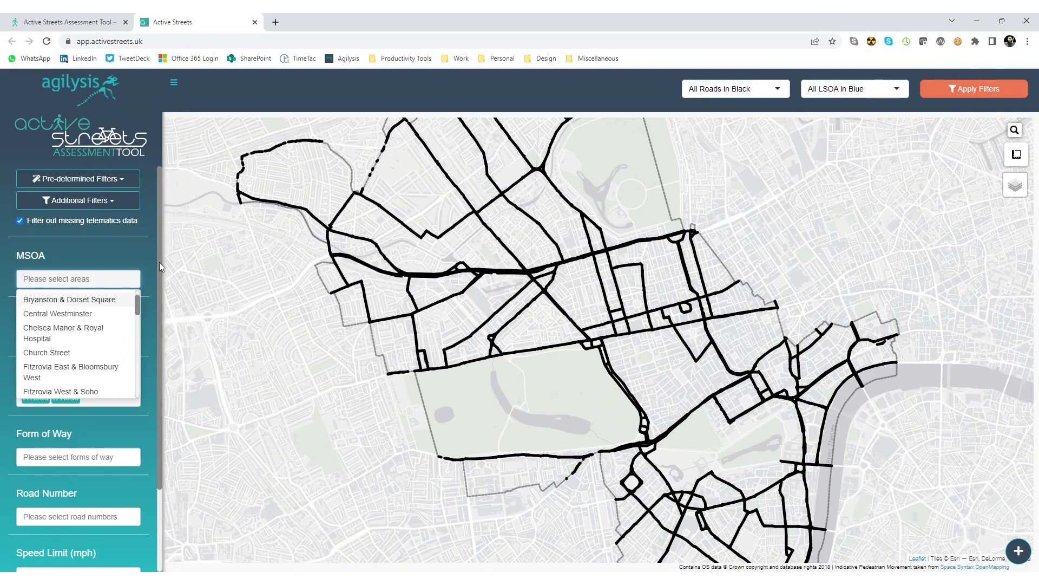
click(142, 255)
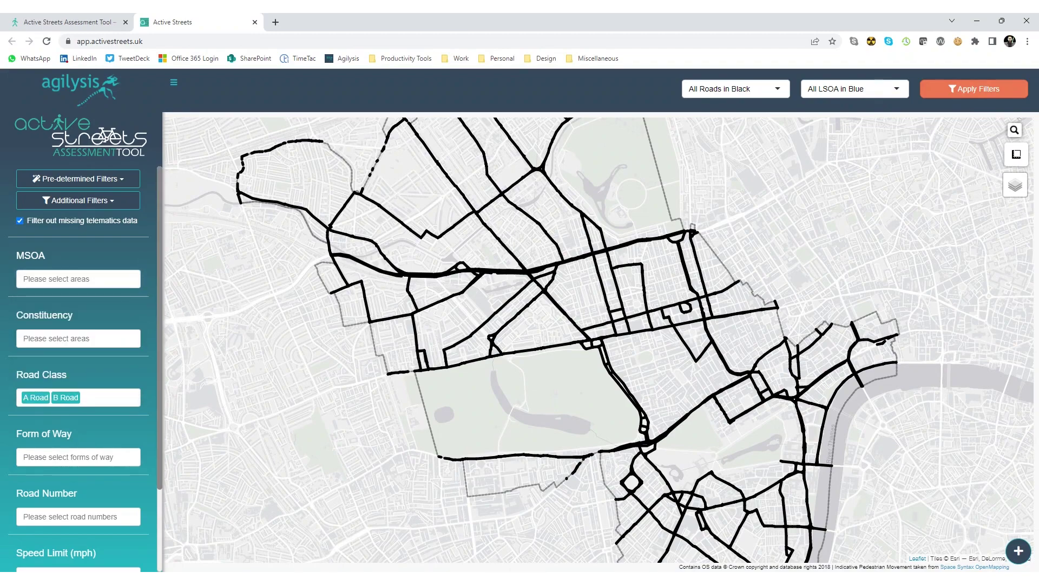
click(79, 338)
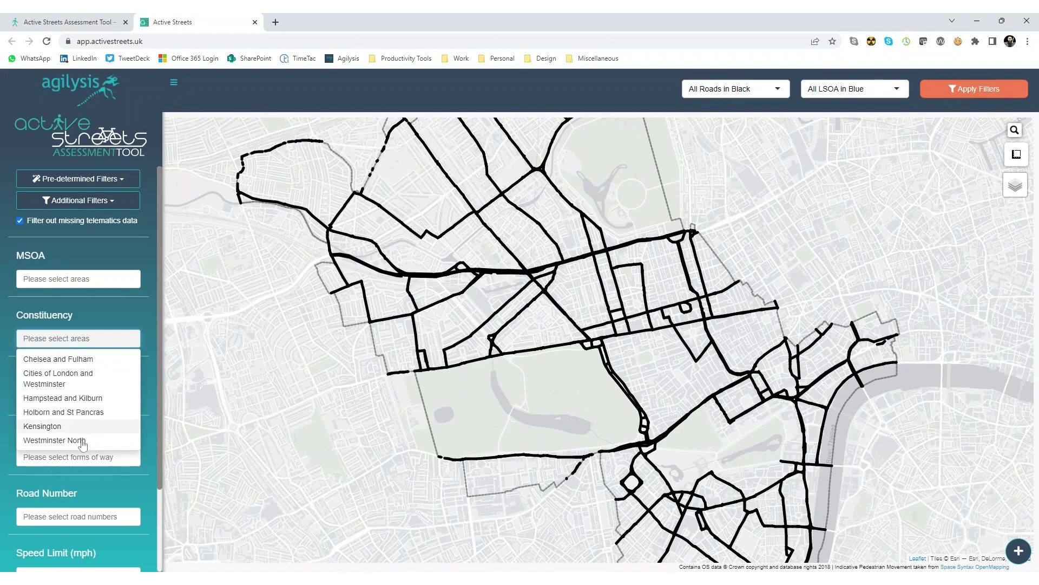
click(88, 304)
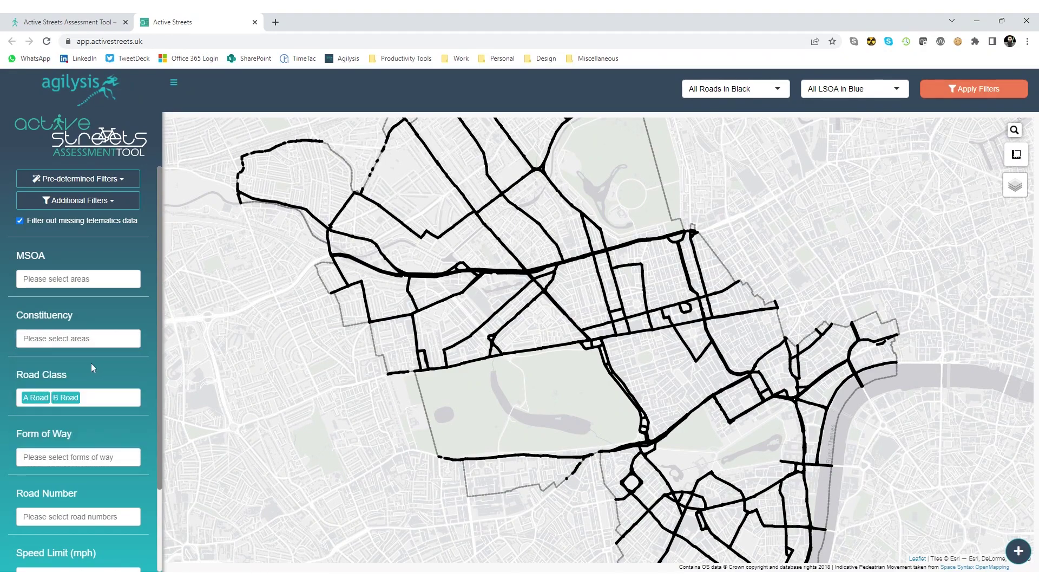
Centre the Westminster roads and review the road class, form of way and road number options
scroll(157, 341, down, 1)
scroll(165, 358, down, 1)
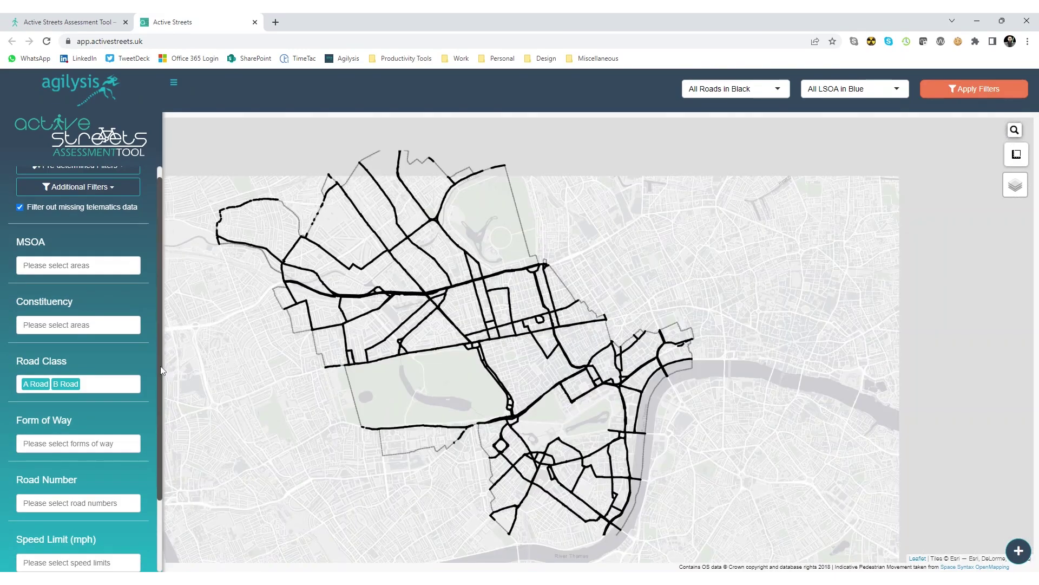
scroll(165, 370, down, 1)
scroll(157, 370, down, 2)
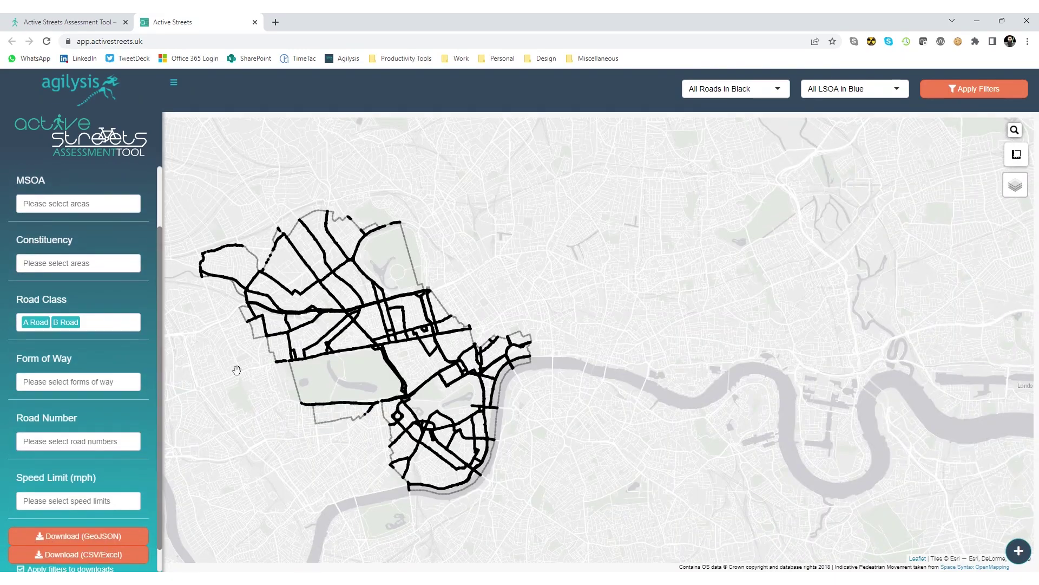
drag(236, 370, 412, 374)
scroll(412, 375, up, 1)
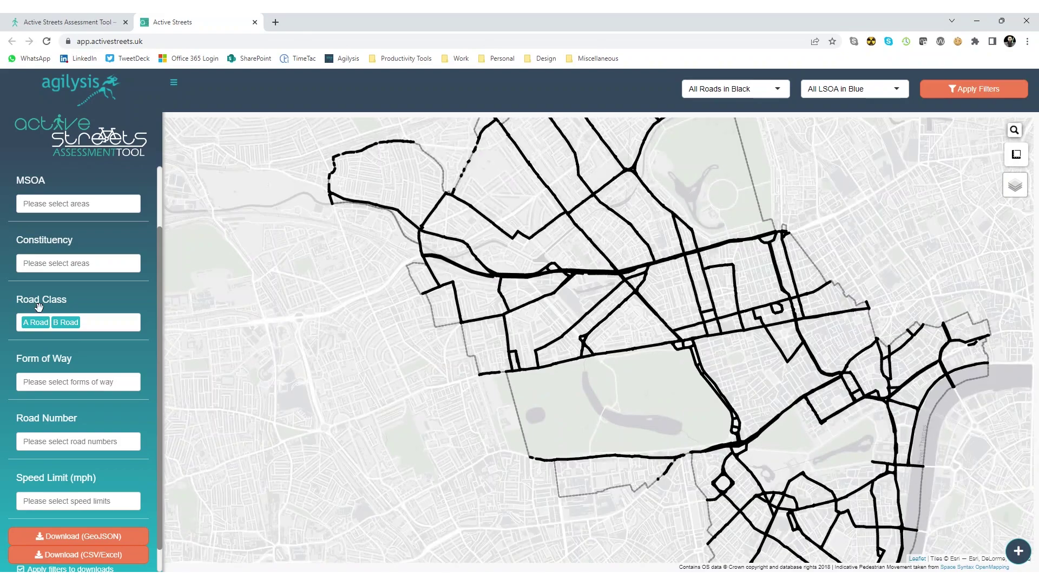
click(102, 325)
scroll(116, 397, up, 1)
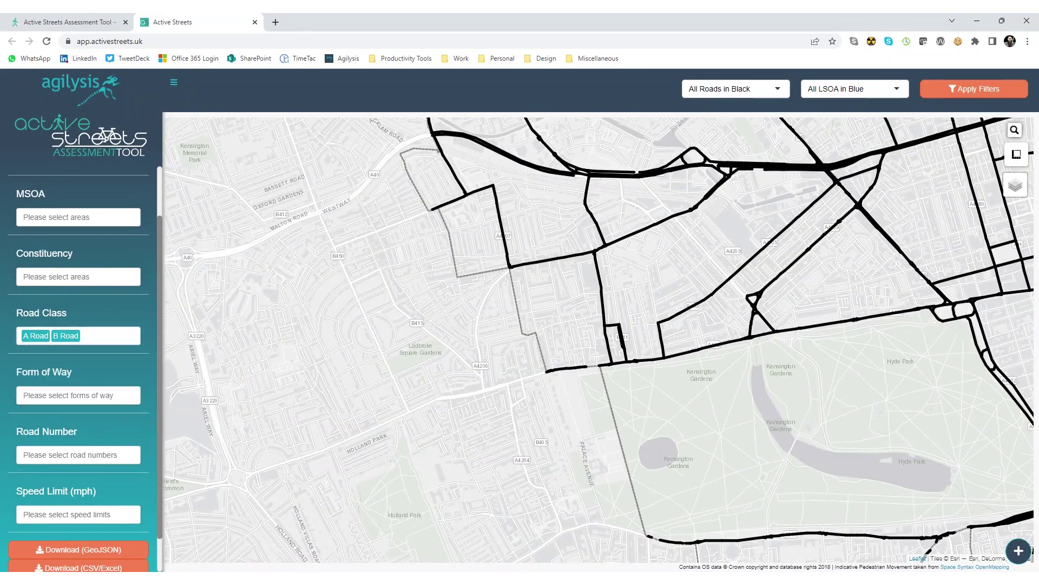
click(81, 394)
scroll(81, 466, down, 3)
click(81, 440)
scroll(96, 480, down, 1)
Set the Speed Limit (mph) filter to 20
click(95, 479)
scroll(96, 479, down, 1)
click(95, 479)
click(118, 466)
click(35, 507)
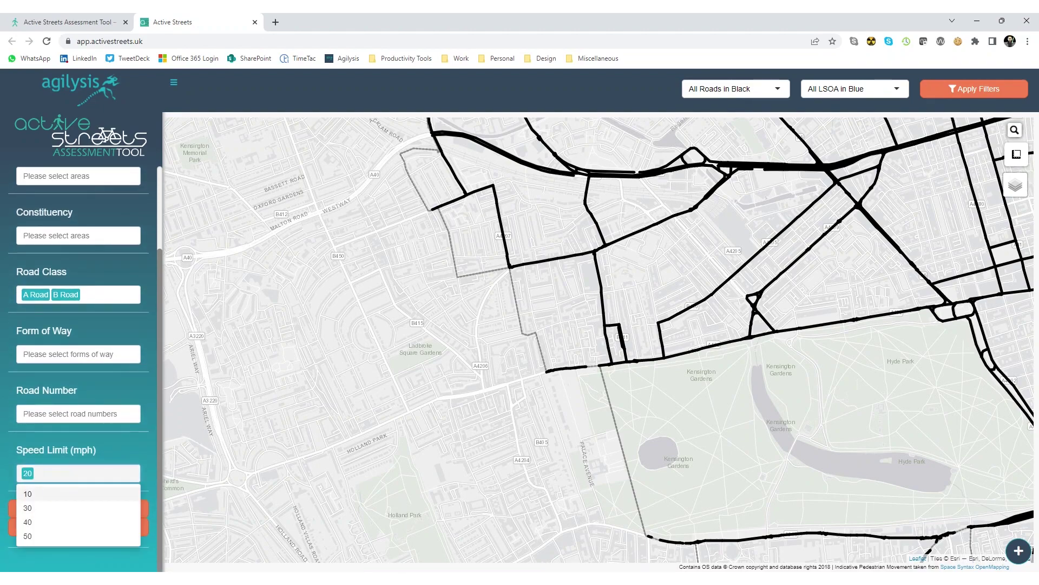
click(102, 454)
scroll(132, 216, up, 3)
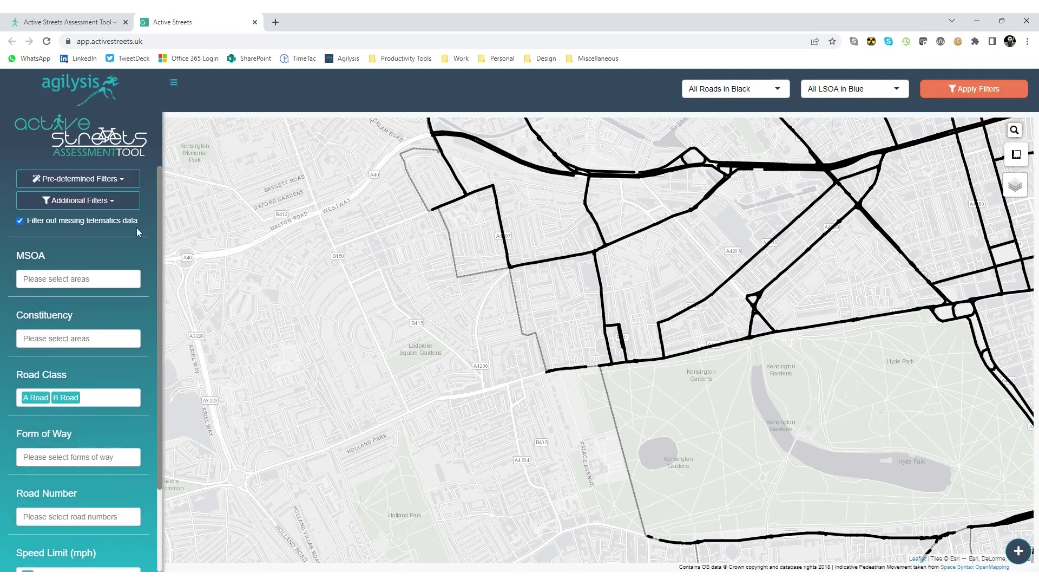
click(121, 181)
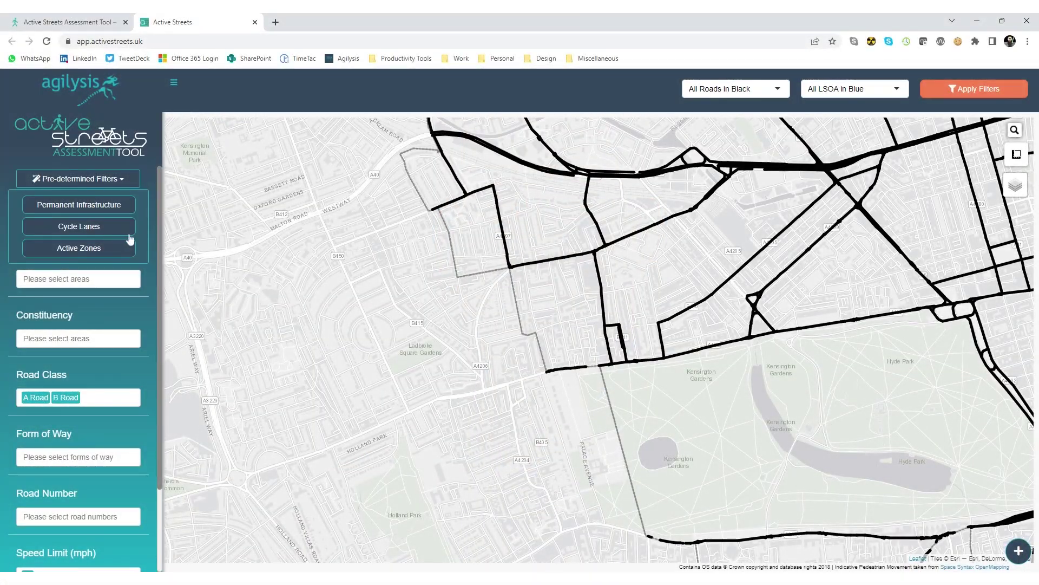
Choose Cycle Lanes from the Pre-determined Filters list
click(80, 232)
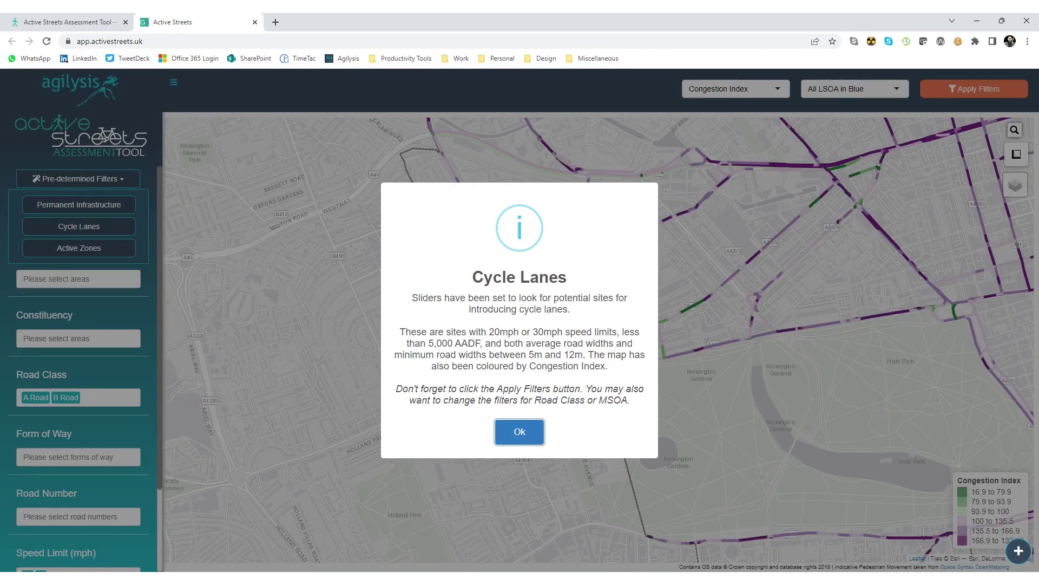
Dismiss the Cycle Lanes notice, apply the filters and zoom in near Regent's Park
click(520, 432)
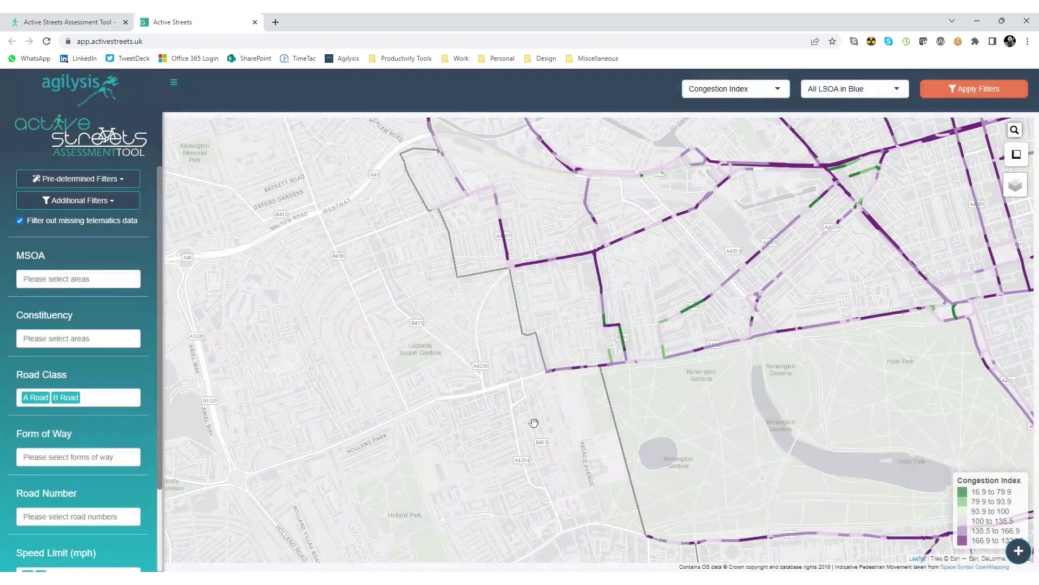
click(947, 98)
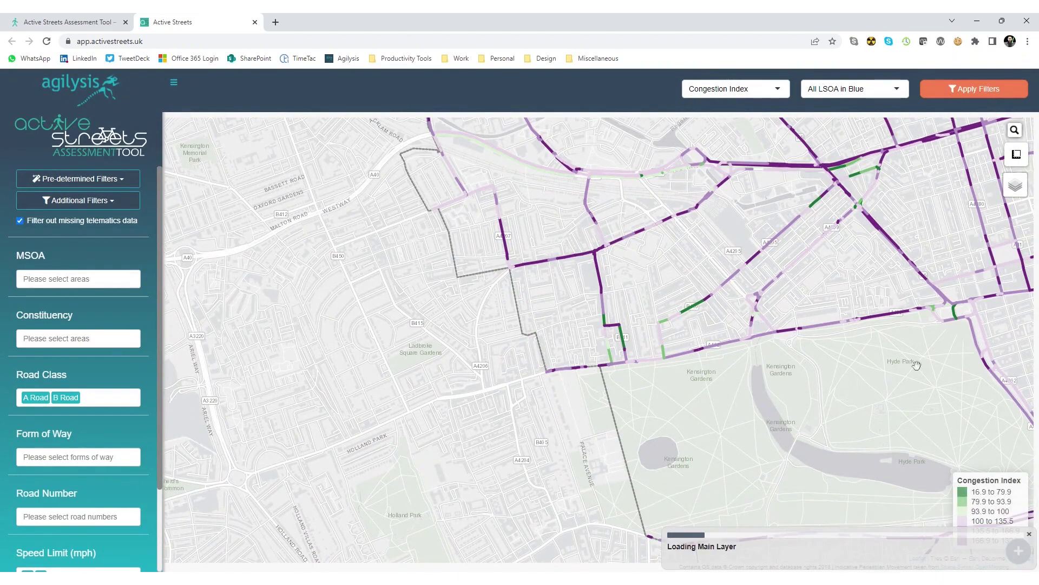
scroll(918, 341, down, 1)
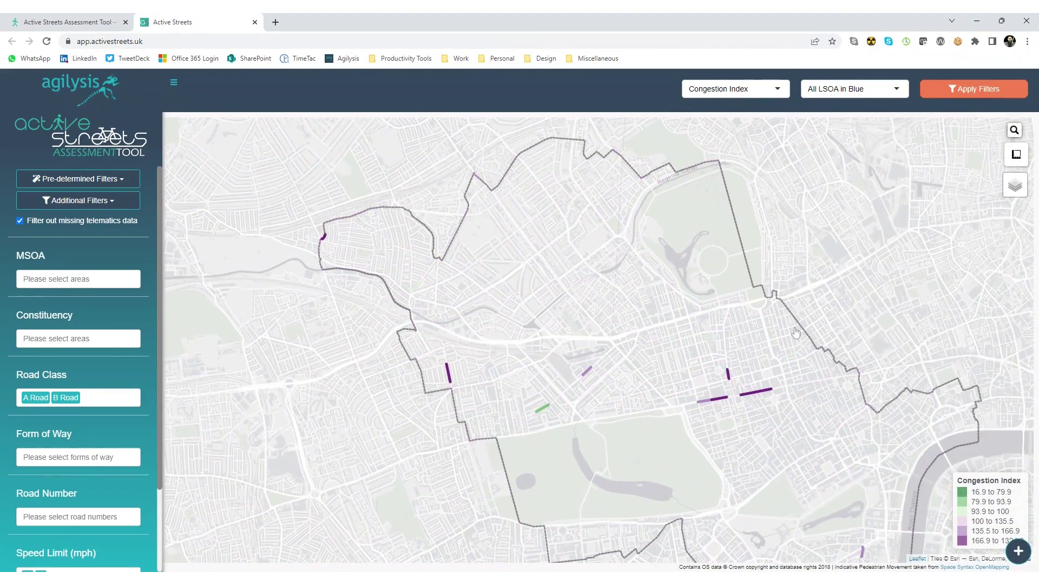
scroll(796, 332, down, 1)
drag(744, 347, 554, 320)
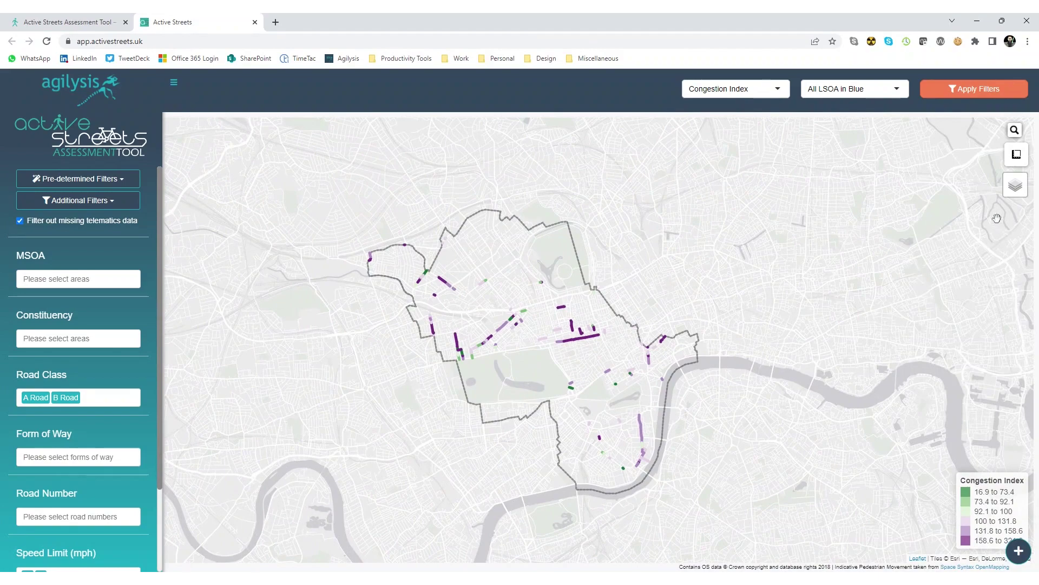
scroll(634, 376, up, 1)
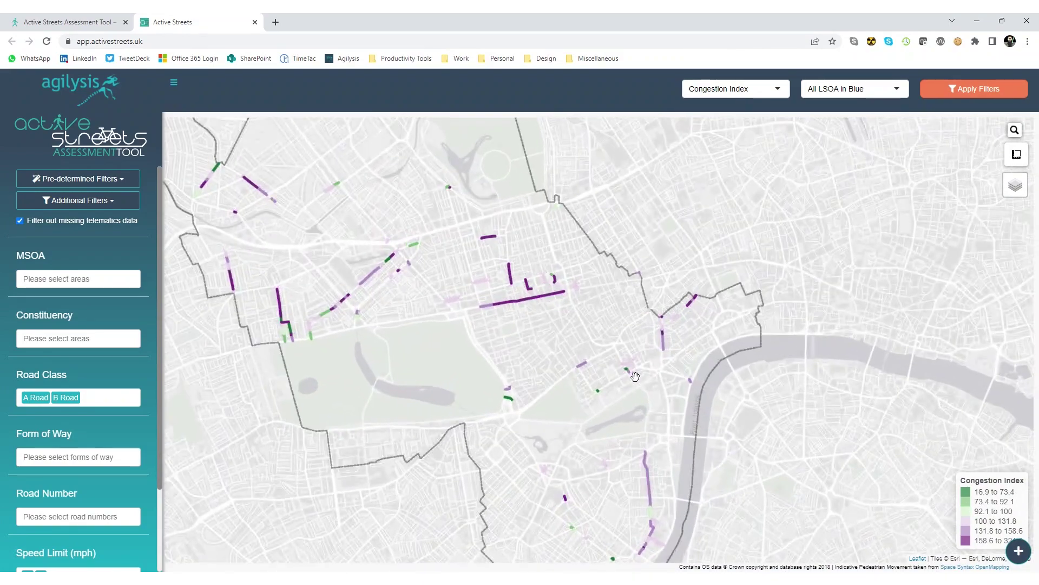
drag(479, 291, 552, 332)
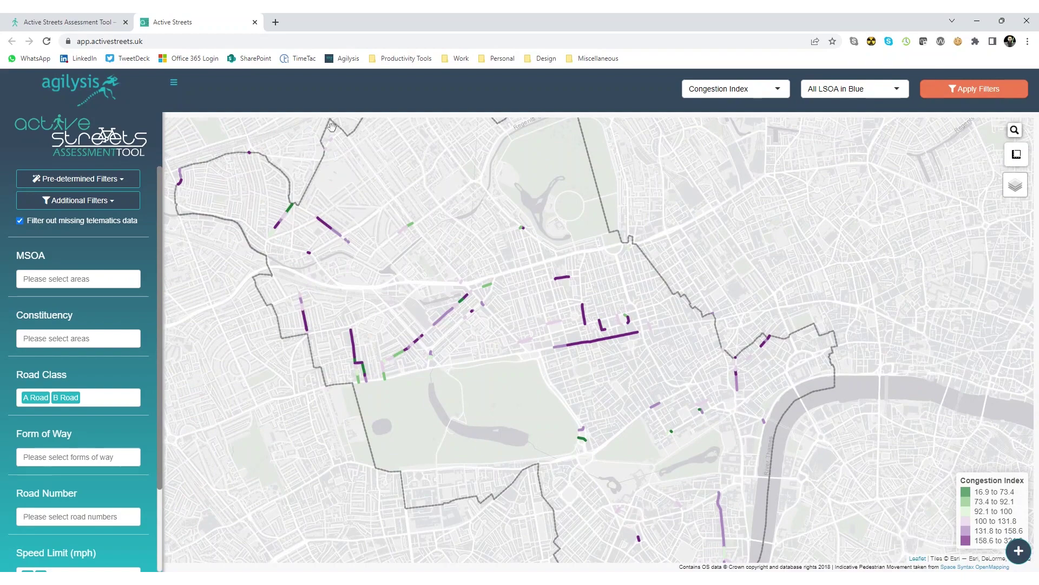
scroll(237, 156, up, 1)
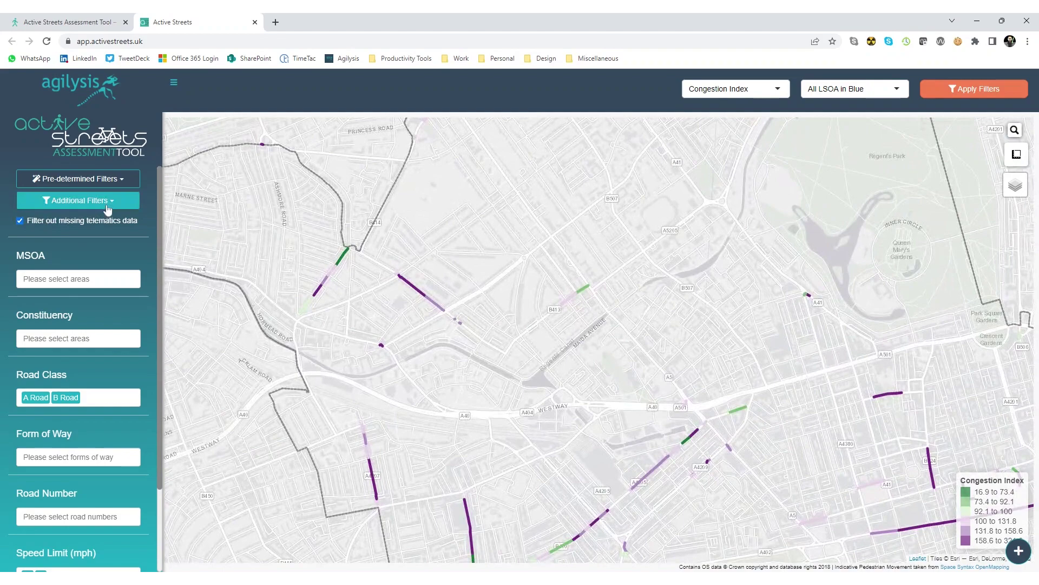
Set Average Width from 1 m, Minimum Width to 20 m, Gradient 19.6%, AADF 29,716, Congestion Index 1,044, Collision Density 1,177
click(108, 201)
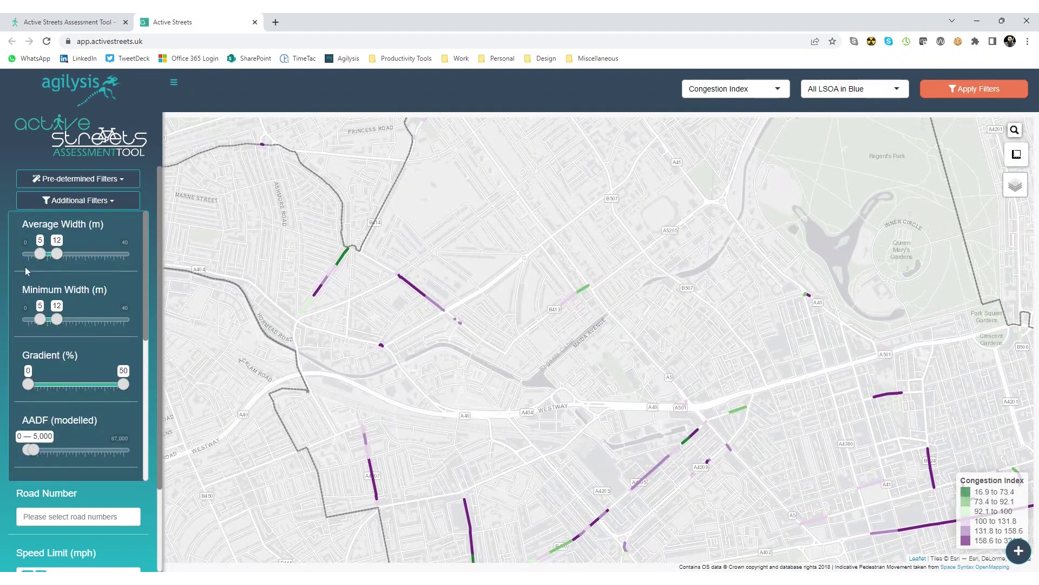
drag(40, 254, 68, 259)
drag(60, 323, 76, 321)
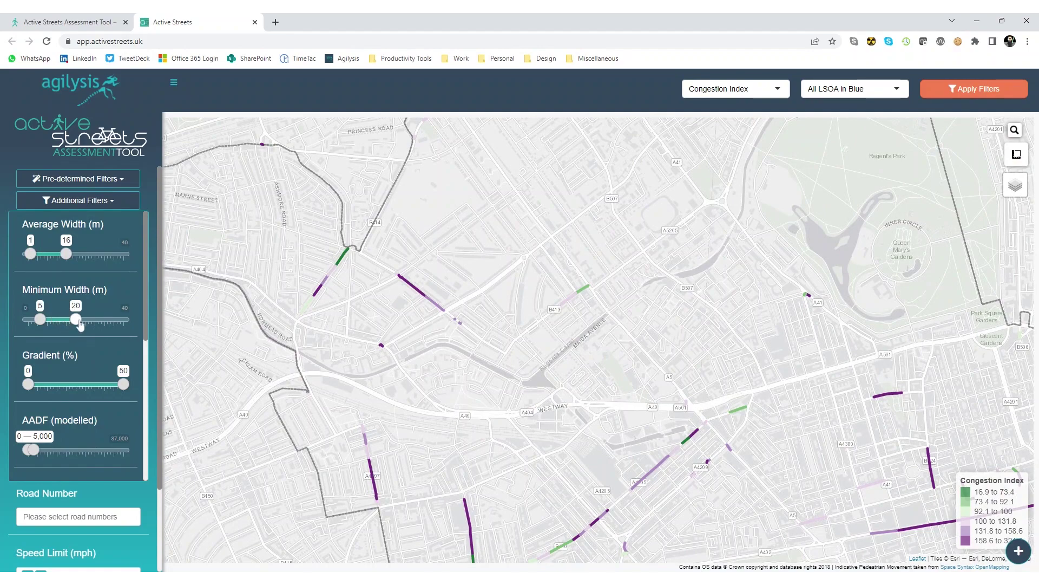
drag(149, 288, 67, 304)
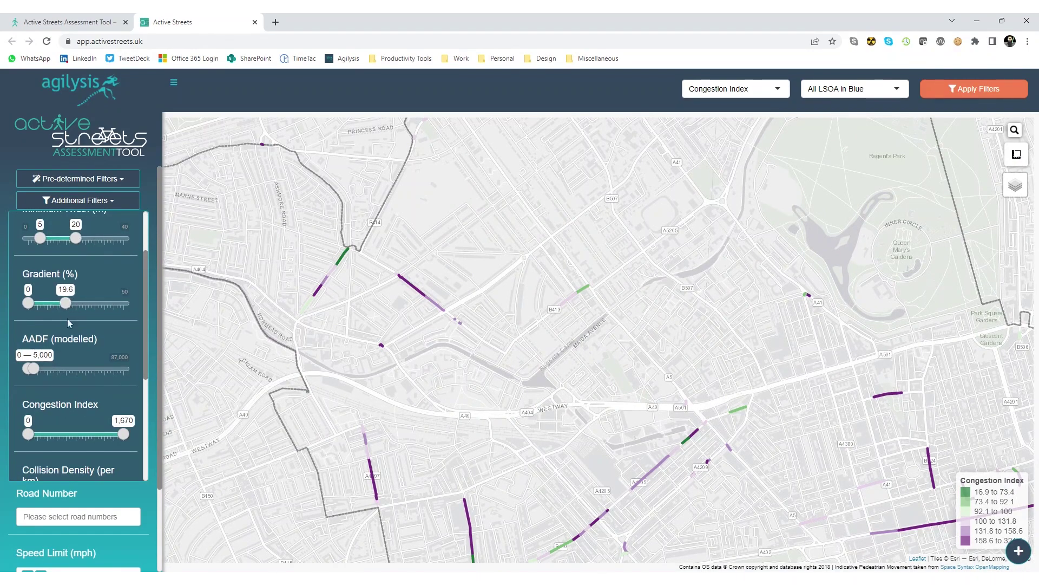
drag(33, 369, 60, 369)
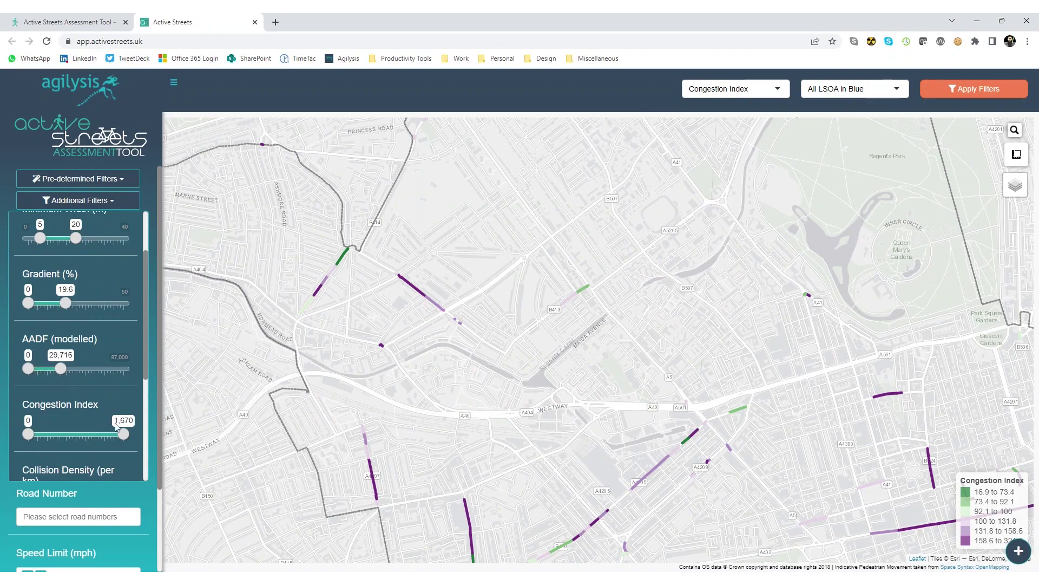
drag(124, 434, 87, 434)
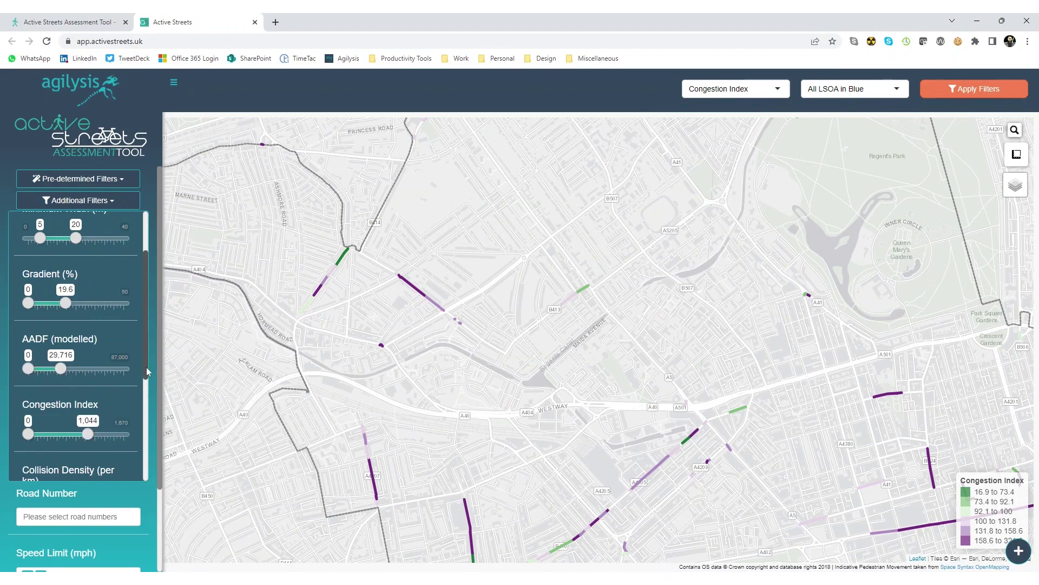
drag(146, 367, 149, 423)
scroll(127, 391, down, 1)
drag(120, 379, 92, 379)
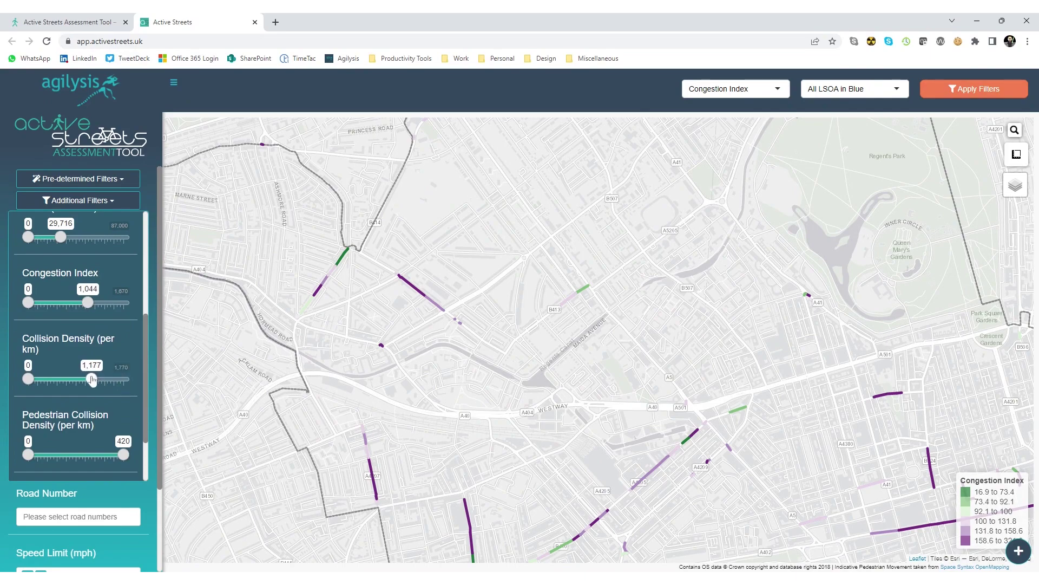
click(956, 97)
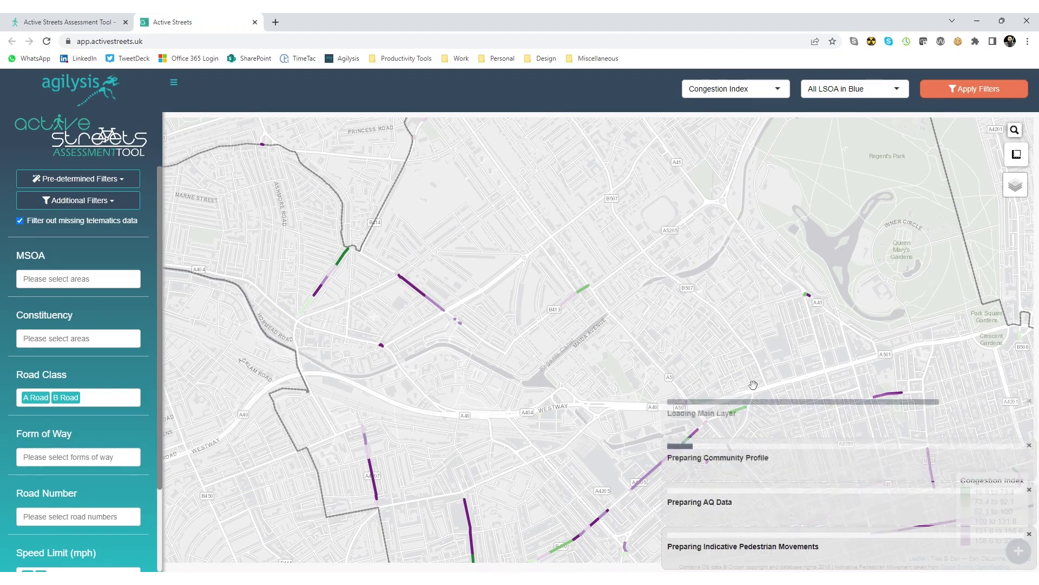
Zoom out and pan to frame all of Westminster's filtered roads coloured by Congestion Index
scroll(753, 385, down, 1)
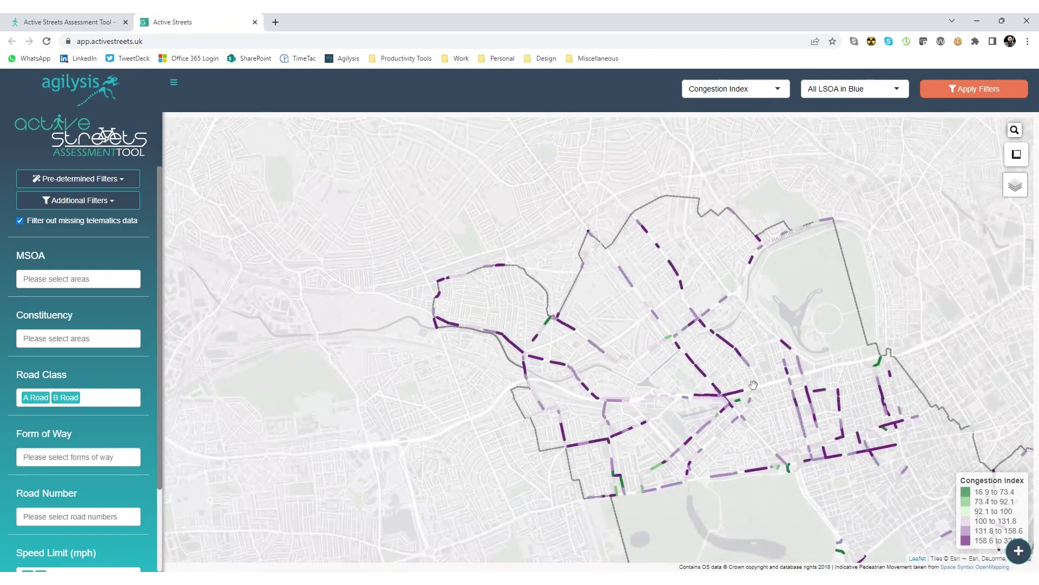
scroll(753, 385, down, 1)
drag(753, 385, 565, 317)
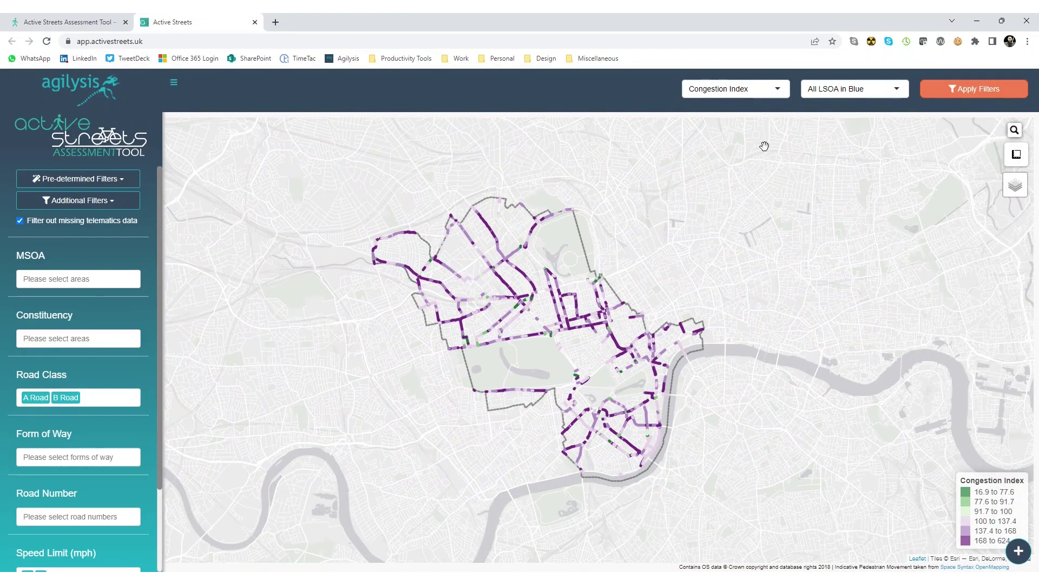
click(758, 89)
scroll(763, 149, down, 5)
scroll(764, 150, up, 5)
scroll(765, 146, up, 2)
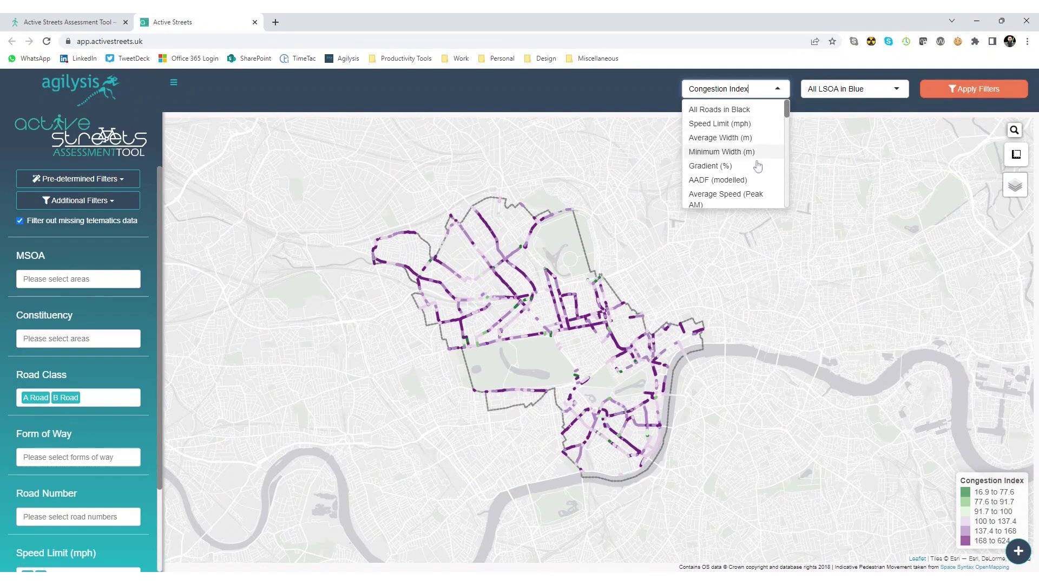
Colour the filtered roads by AADF (modelled)
click(756, 180)
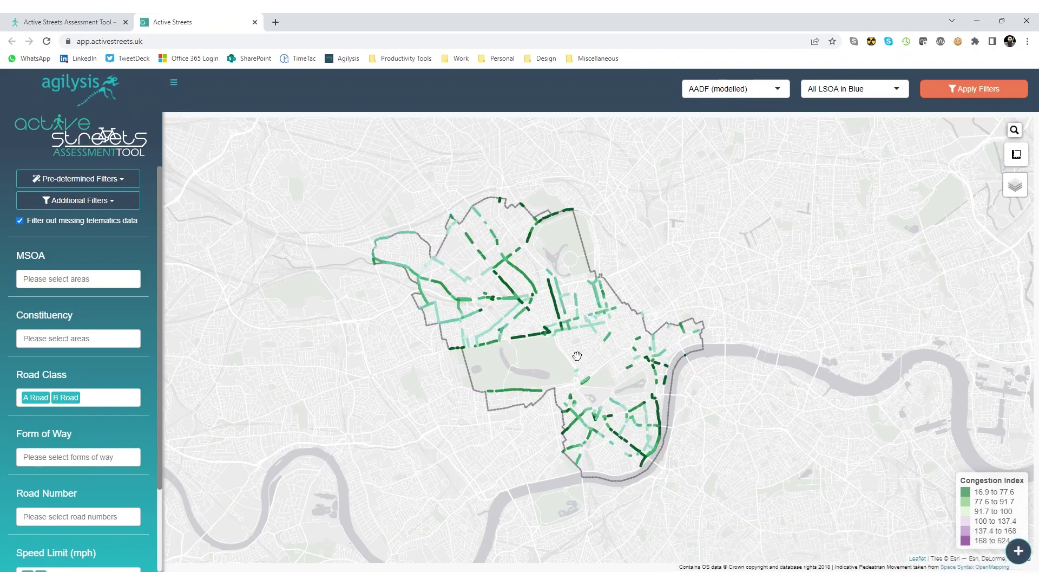
click(778, 90)
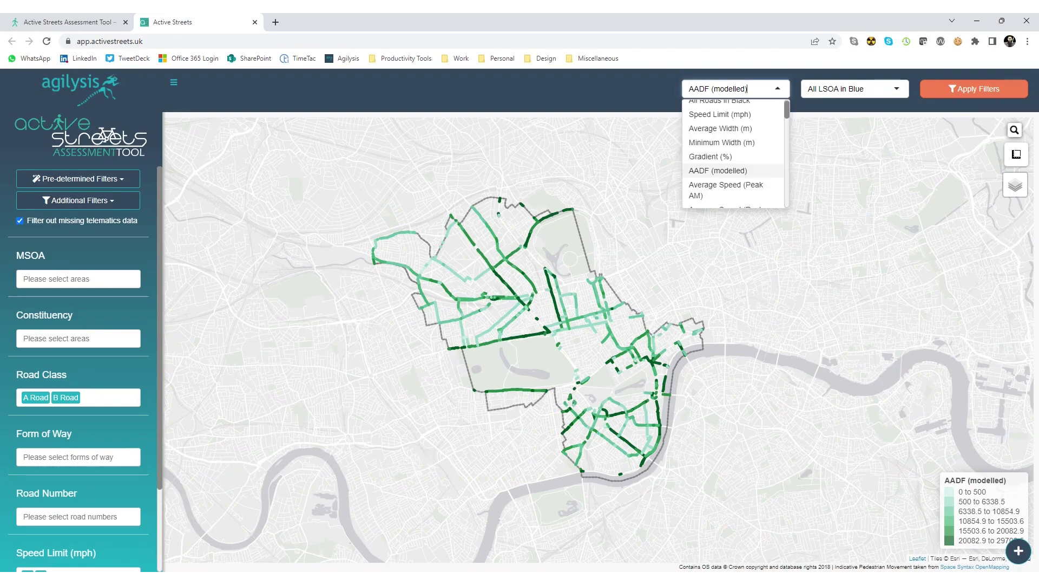
drag(787, 111, 791, 201)
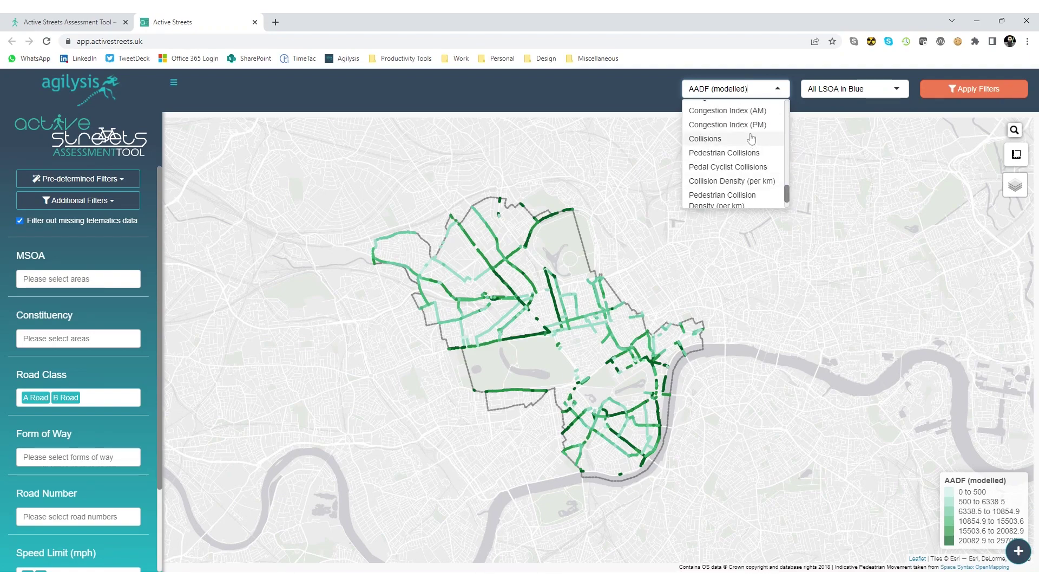
click(884, 97)
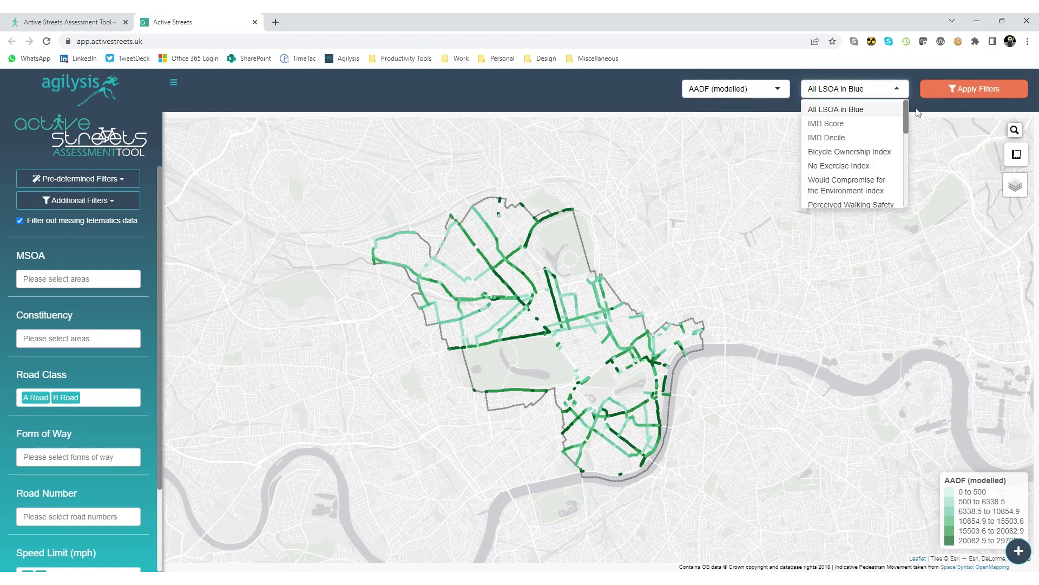
Select NOx in the LSOA shading list
drag(912, 122, 910, 183)
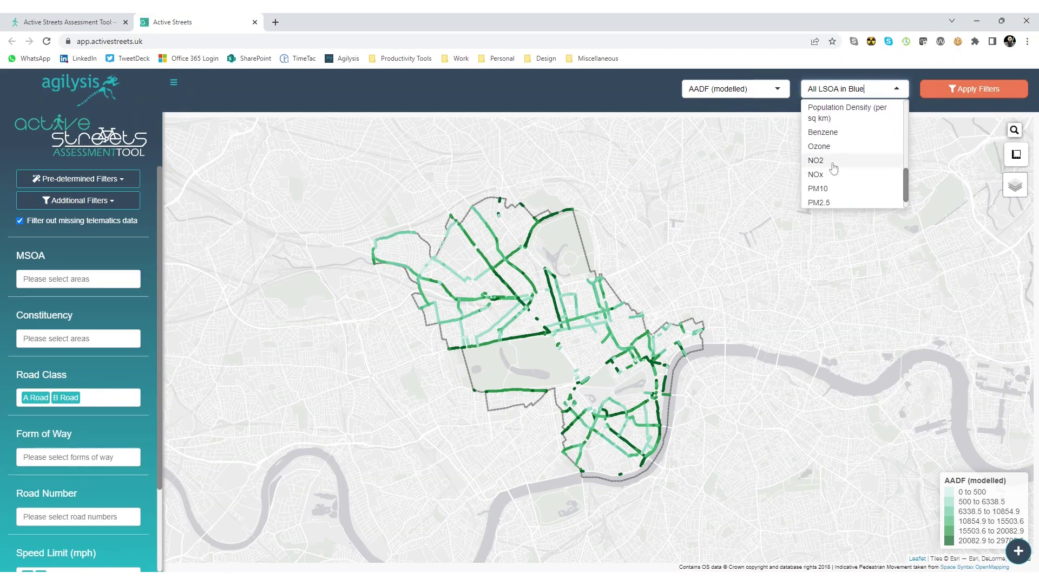
click(828, 175)
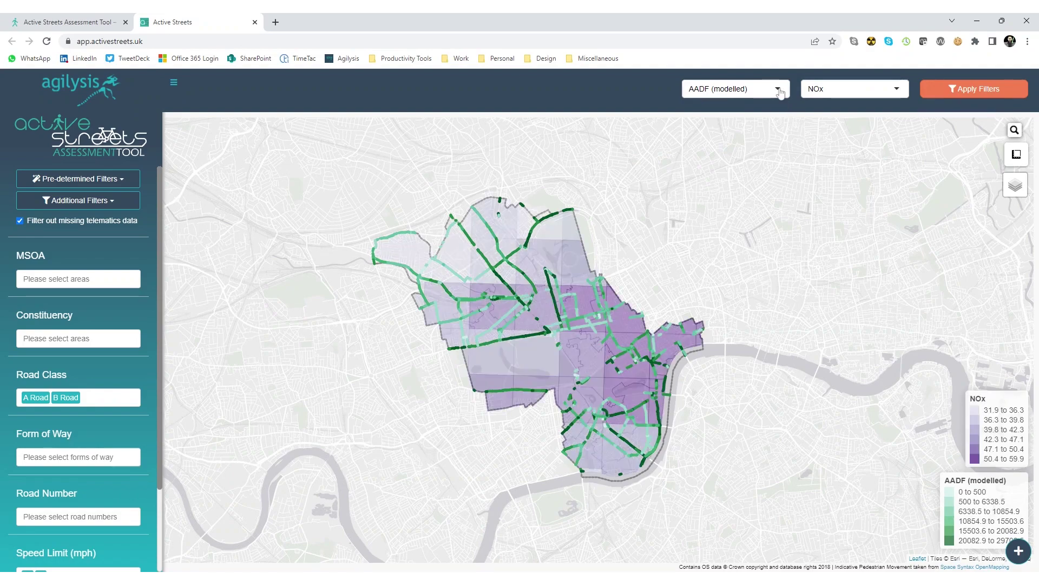
click(747, 89)
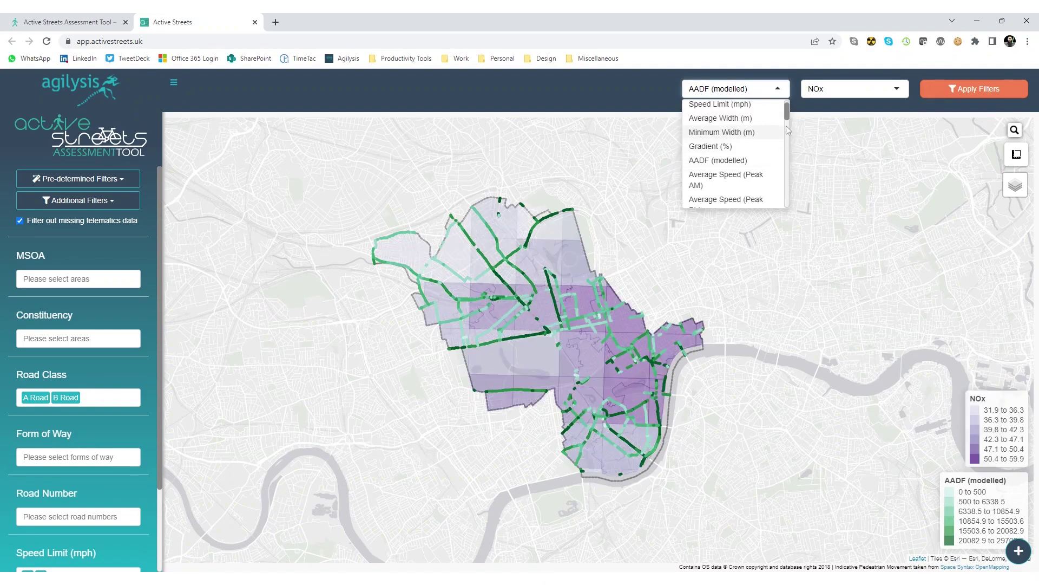
Switch the road colouring back to Congestion Index
drag(789, 120, 793, 191)
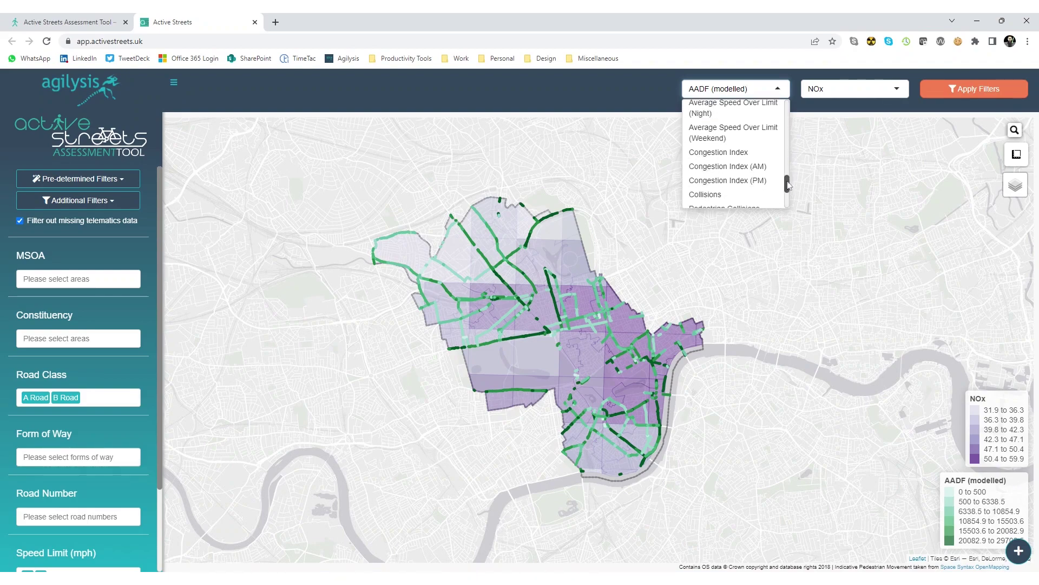
click(744, 157)
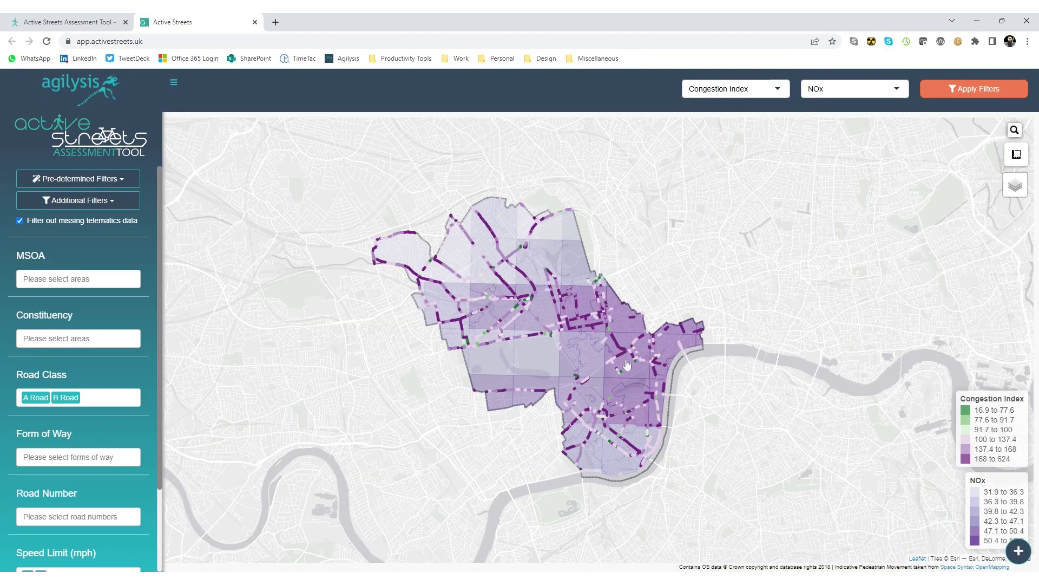
Shade the LSOA areas by PM10 after trying PM2.5, then zoom back out over Westminster
scroll(628, 364, up, 1)
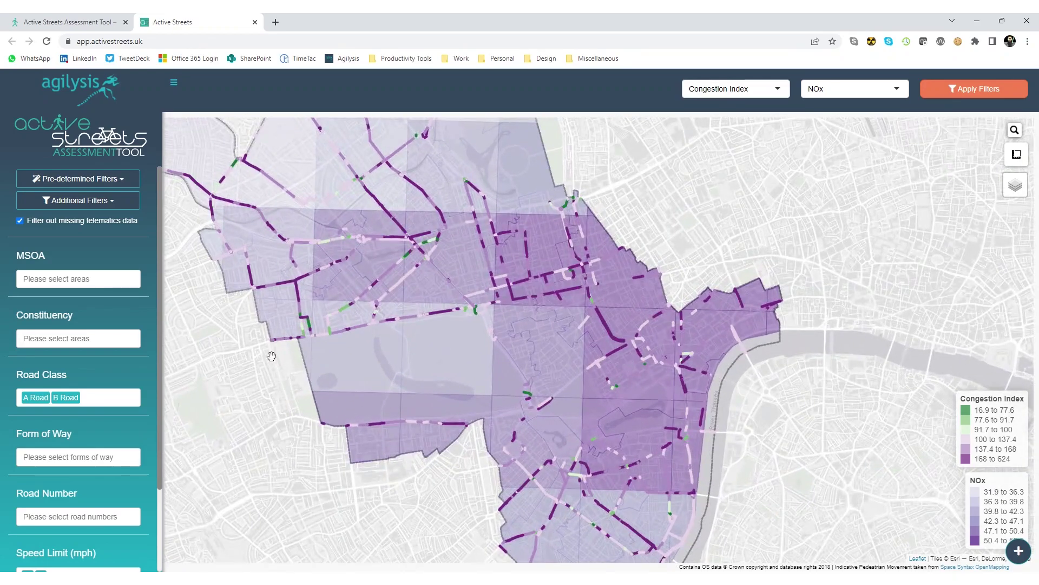
scroll(107, 495, down, 2)
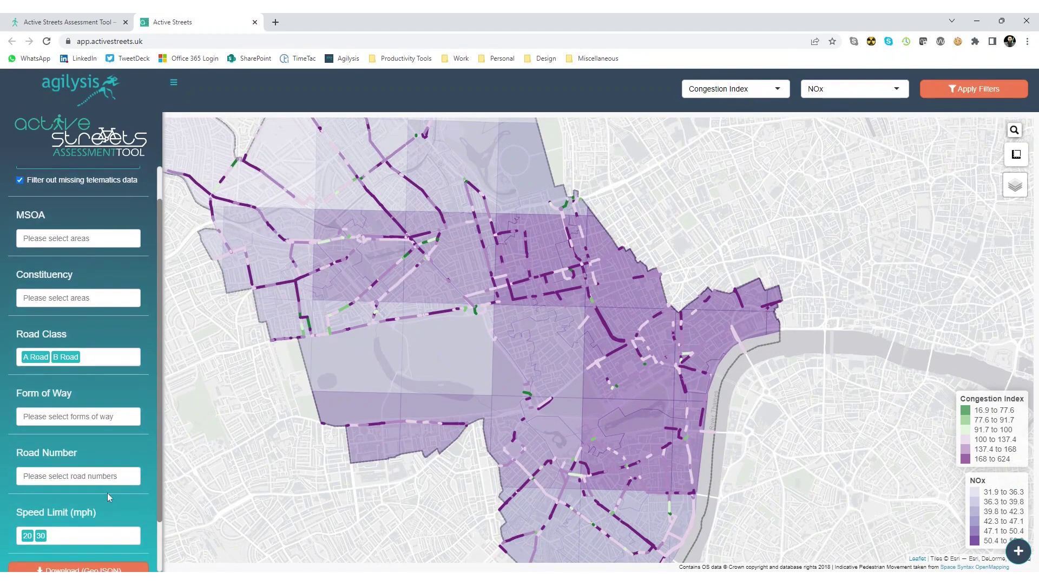
scroll(107, 492, up, 2)
click(848, 89)
click(854, 205)
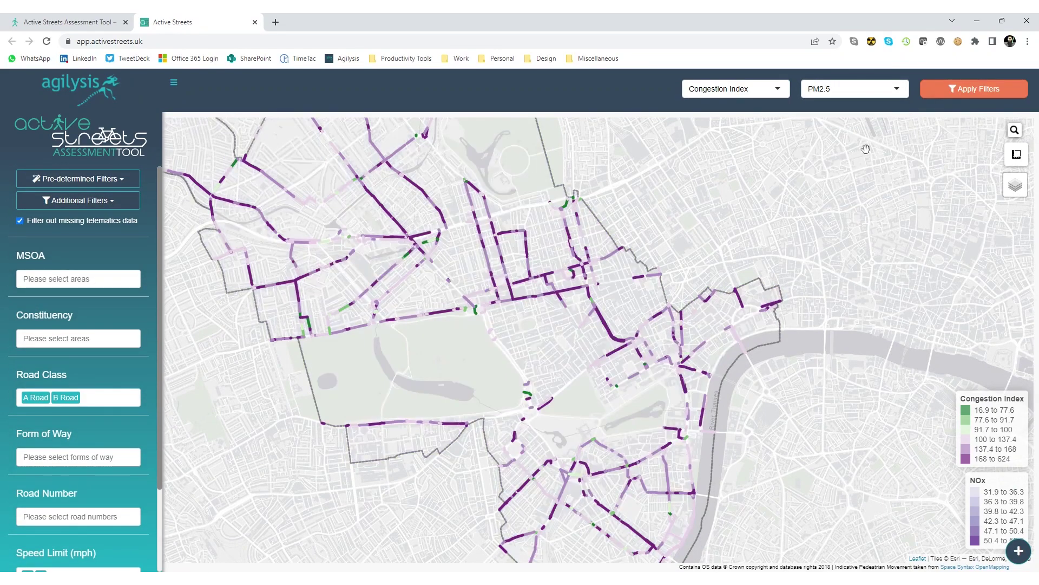
click(893, 89)
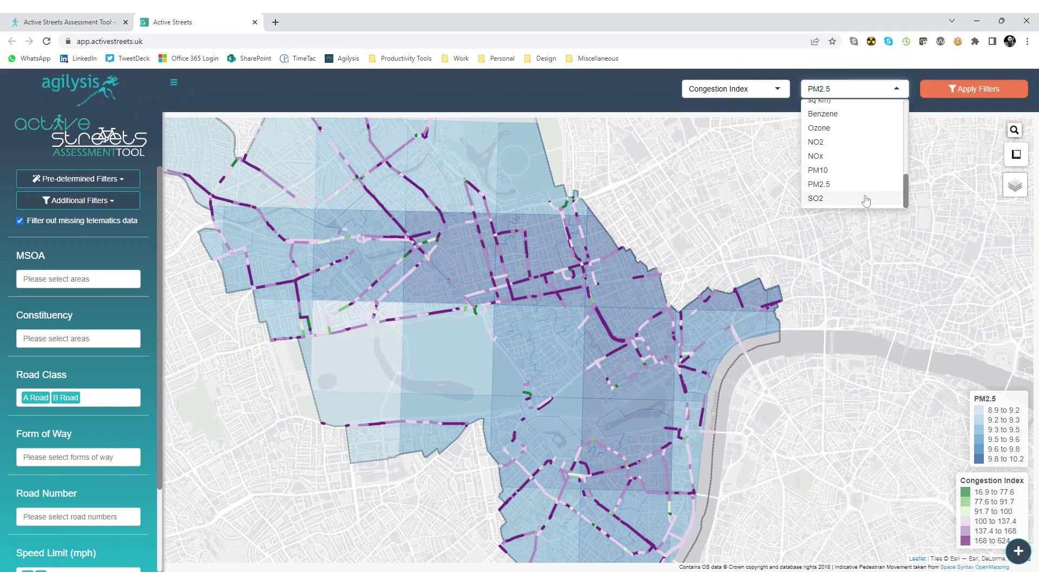
click(865, 197)
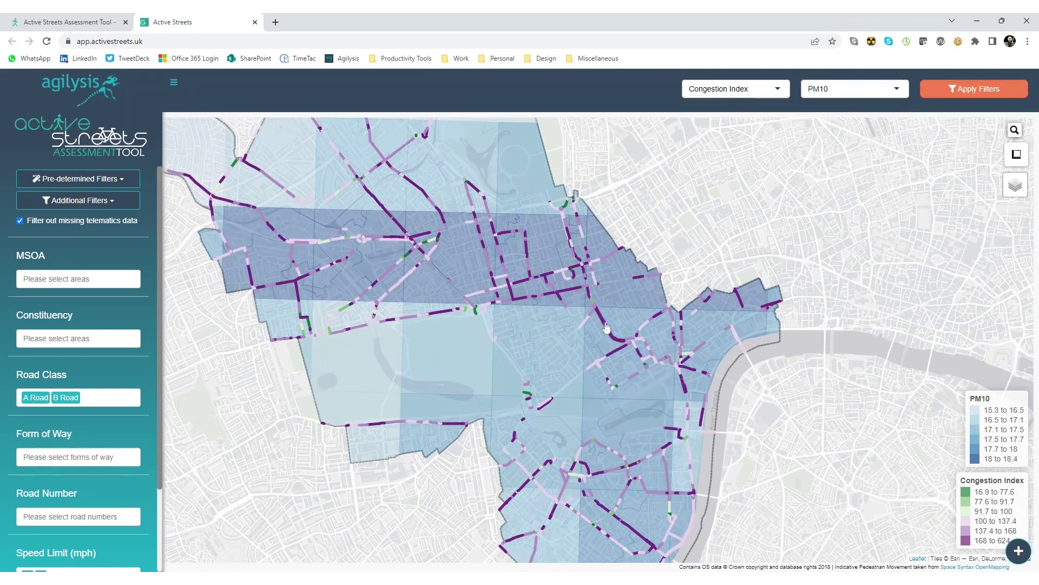
scroll(607, 328, down, 2)
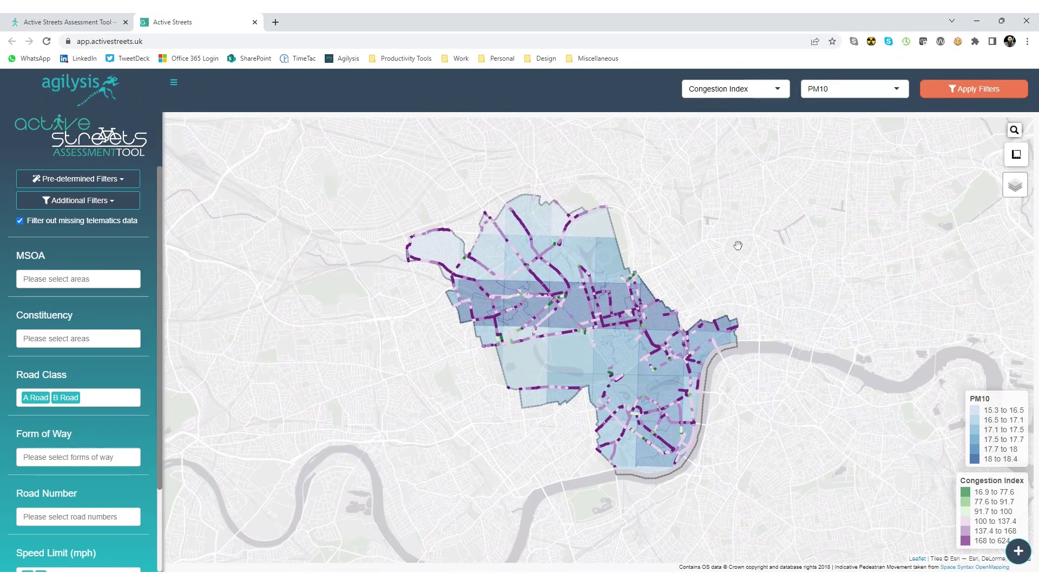